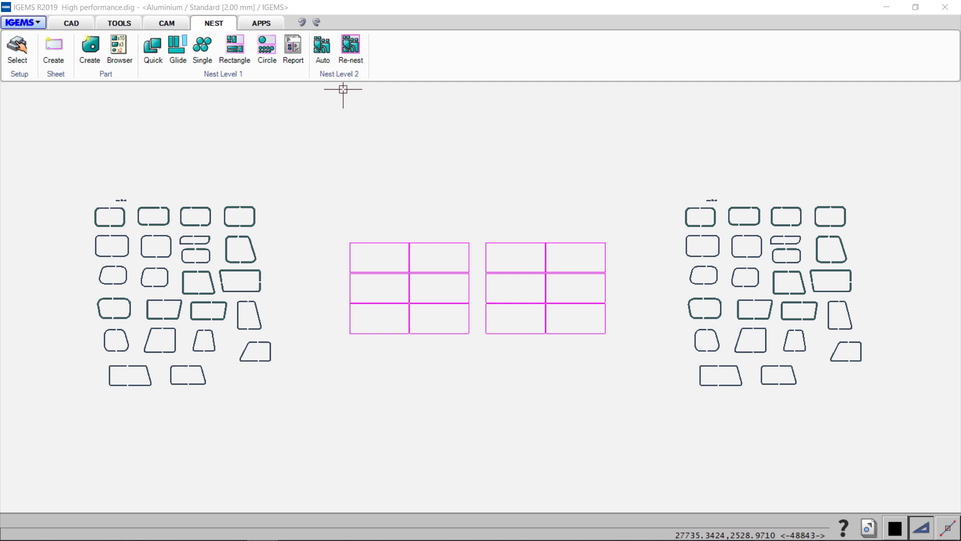
# Step: Auto-nest the 286 right-hand parts onto the right-hand sheets, keeping the six-sheet result
pyautogui.click(322, 49)
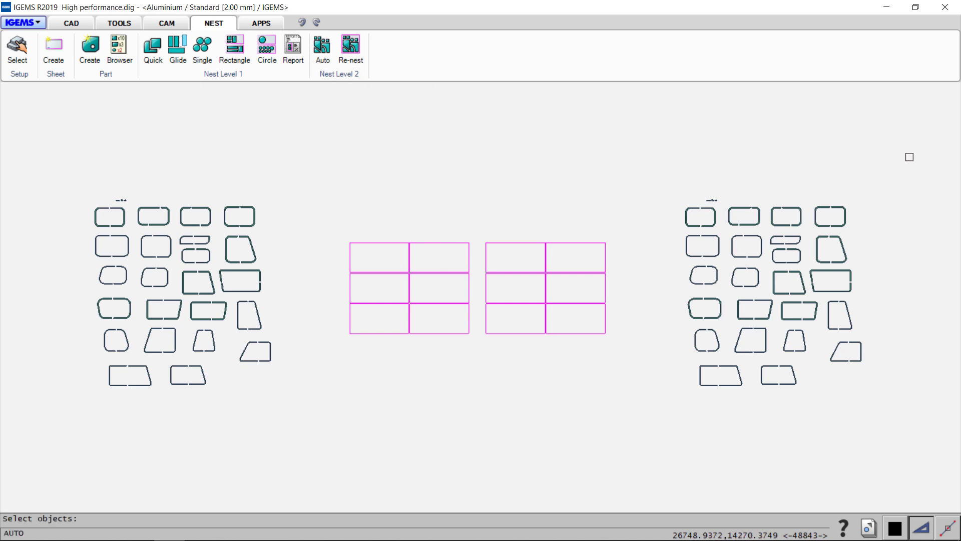
pyautogui.moveTo(909, 156); pyautogui.dragTo(677, 405)
pyautogui.press('Return')
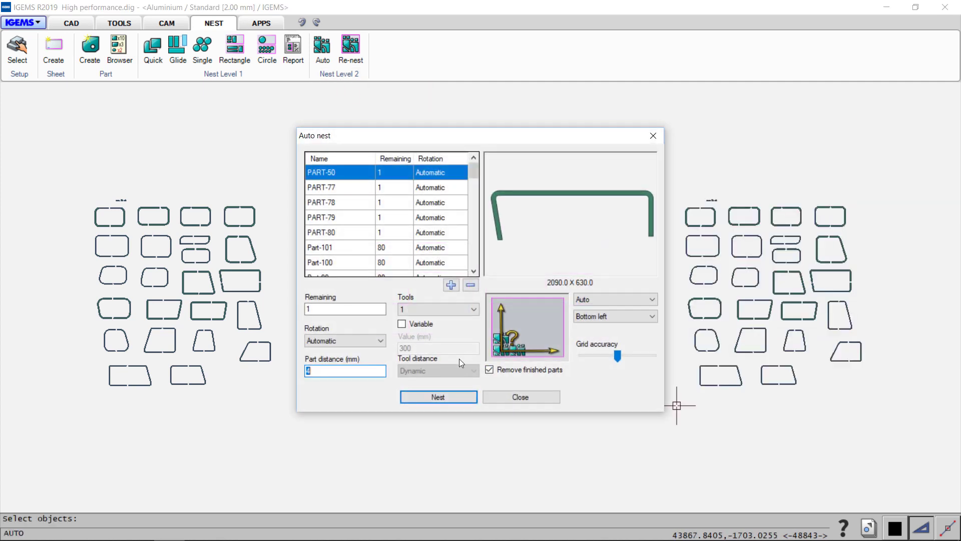
pyautogui.click(445, 397)
pyautogui.moveTo(623, 201); pyautogui.dragTo(515, 381)
pyautogui.press('Return')
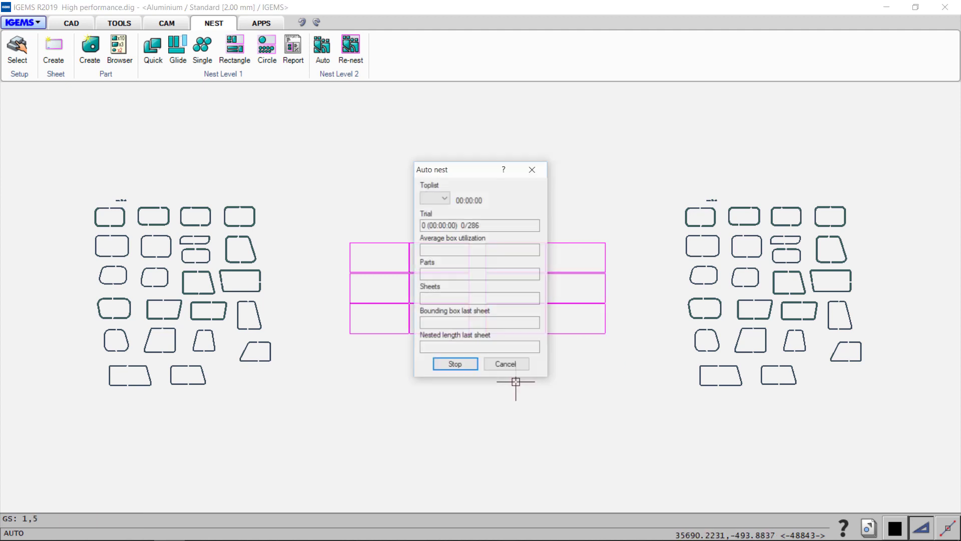
pyautogui.moveTo(477, 171); pyautogui.dragTo(368, 192)
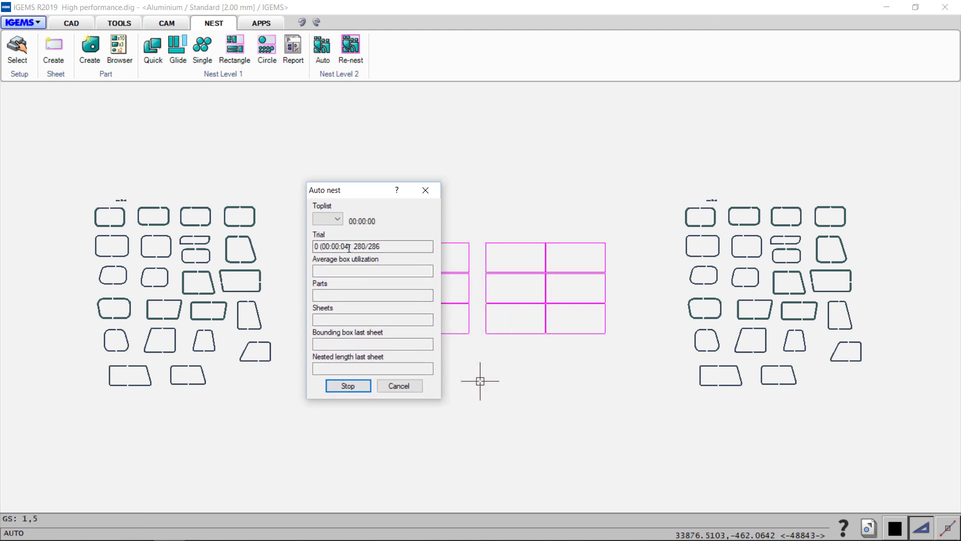
pyautogui.click(347, 387)
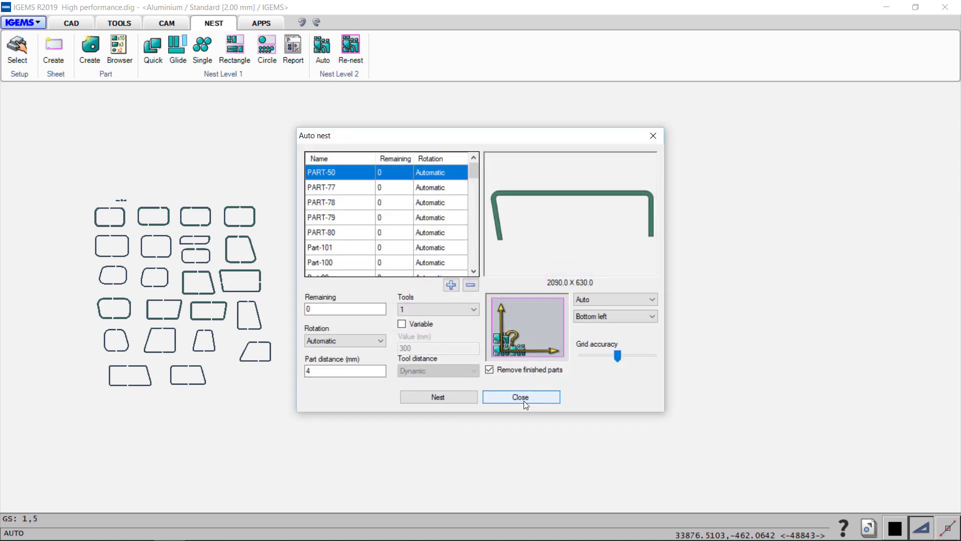
# Step: Start a second auto-nest with the left-hand parts and empty left-hand sheets selected
pyautogui.click(520, 397)
pyautogui.click(323, 51)
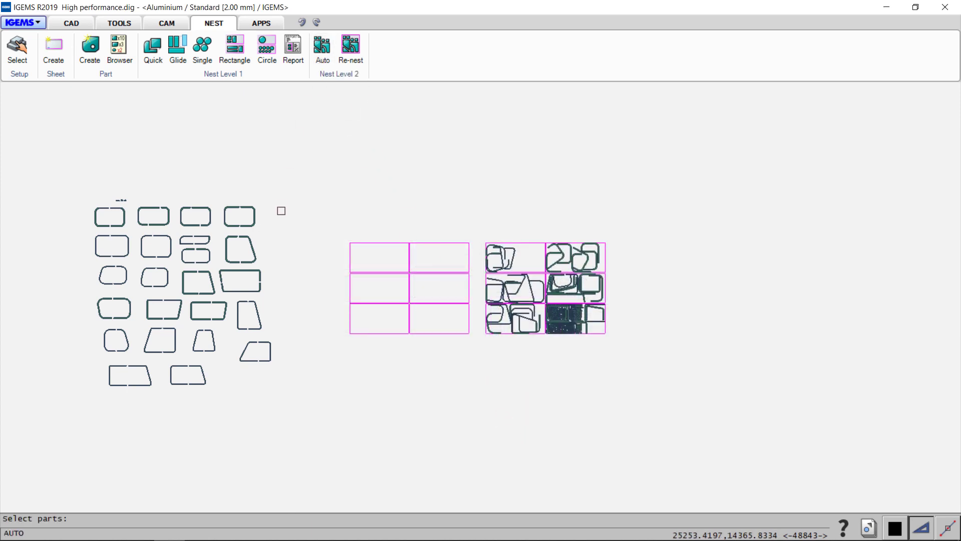
pyautogui.moveTo(282, 190); pyautogui.dragTo(92, 412)
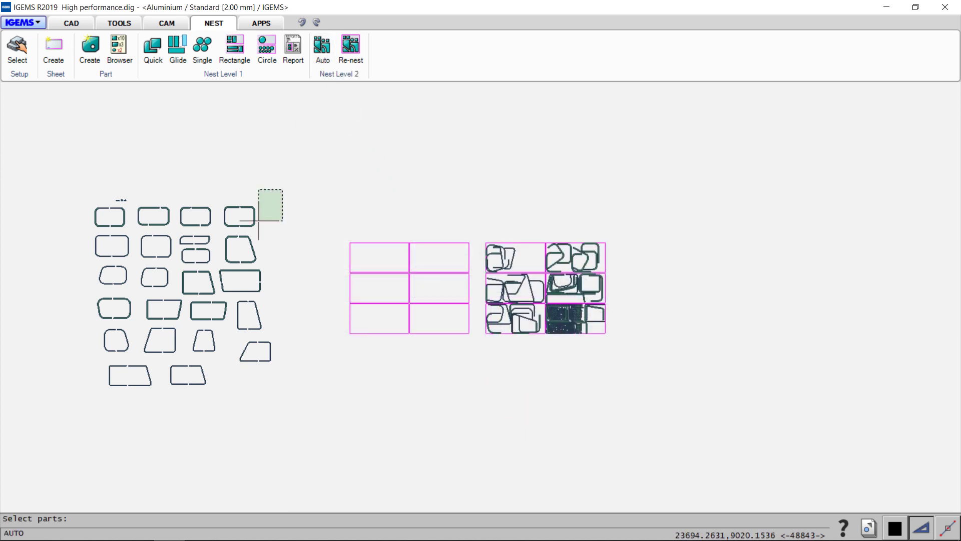
pyautogui.click(92, 413)
pyautogui.press('Return')
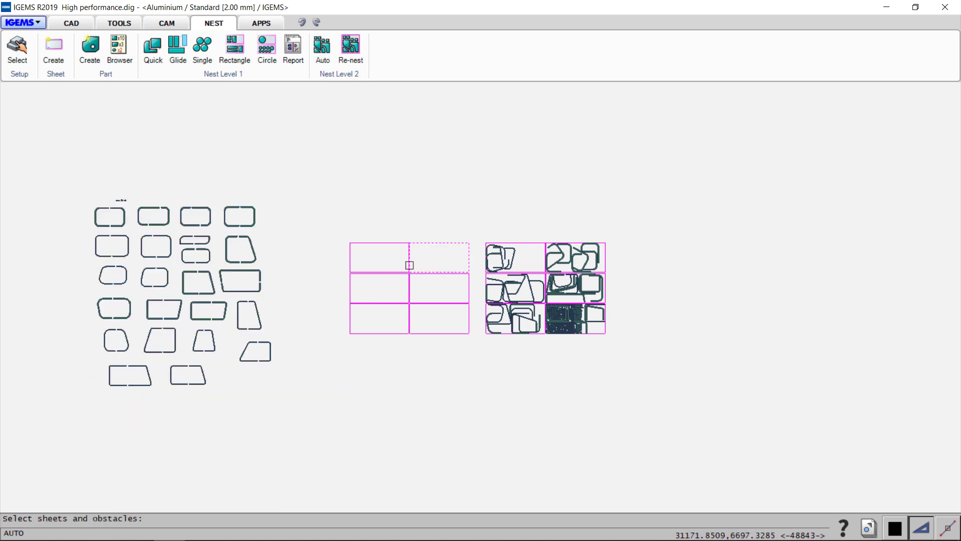
pyautogui.moveTo(415, 242); pyautogui.dragTo(372, 323)
pyautogui.click(372, 323)
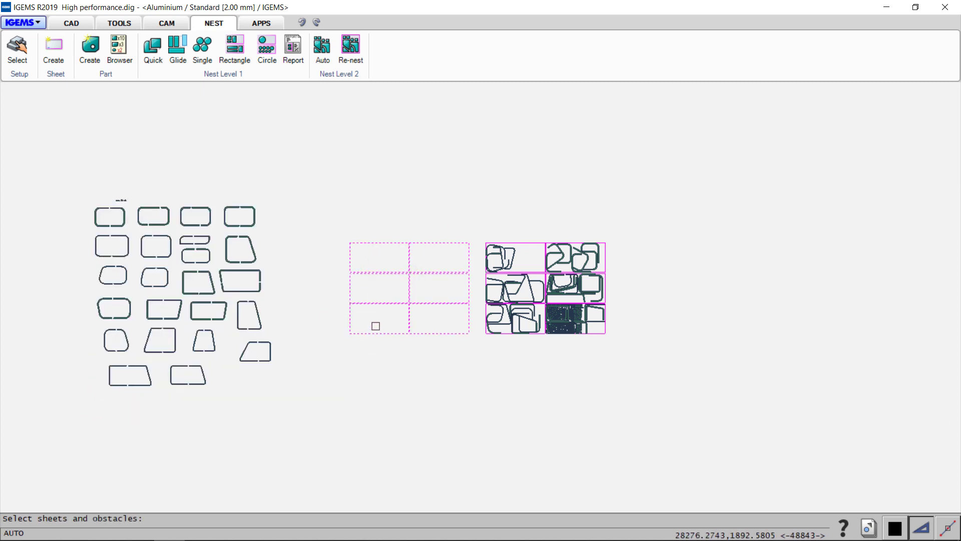
pyautogui.press('Return')
# Step: Nest the left-hand parts with Original quantity and accept the four-sheet result
pyautogui.click(233, 257)
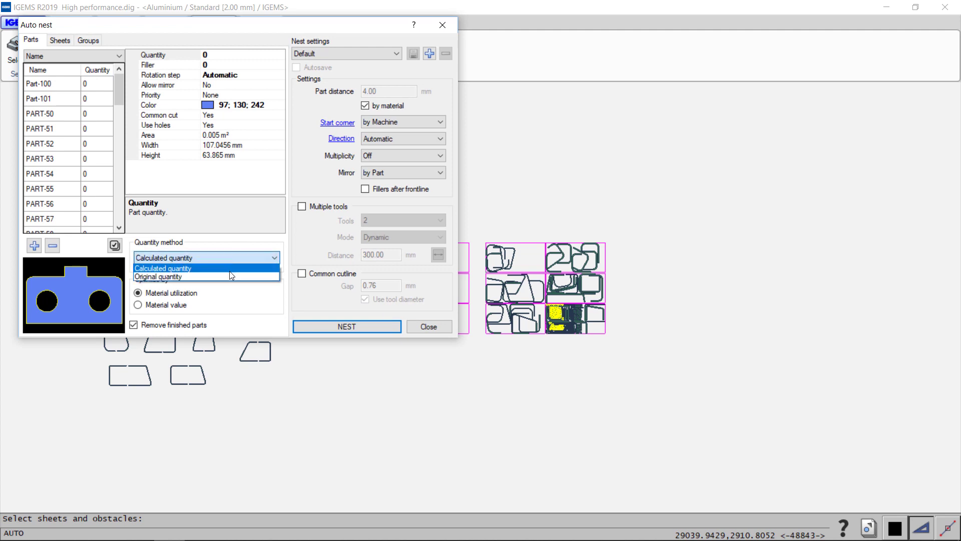
pyautogui.click(203, 278)
pyautogui.click(347, 326)
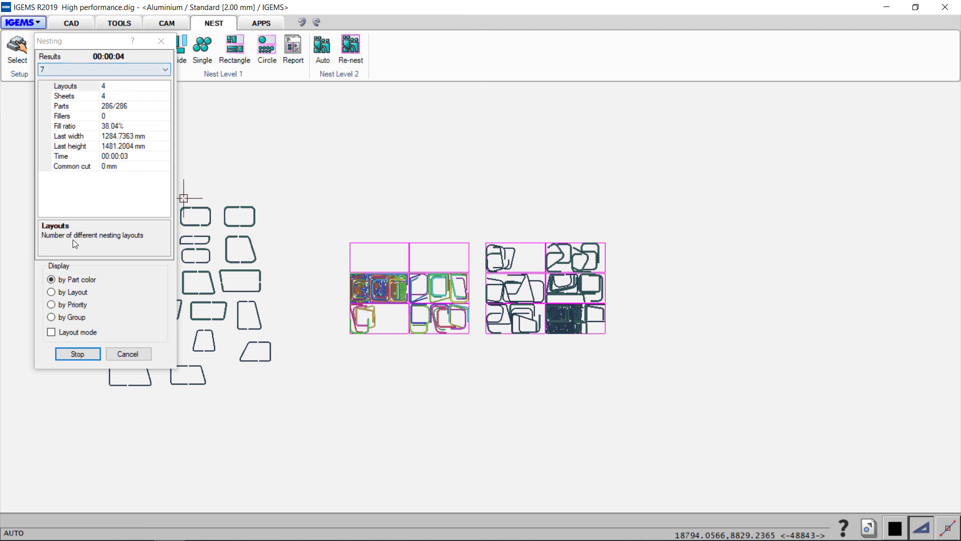
pyautogui.click(77, 355)
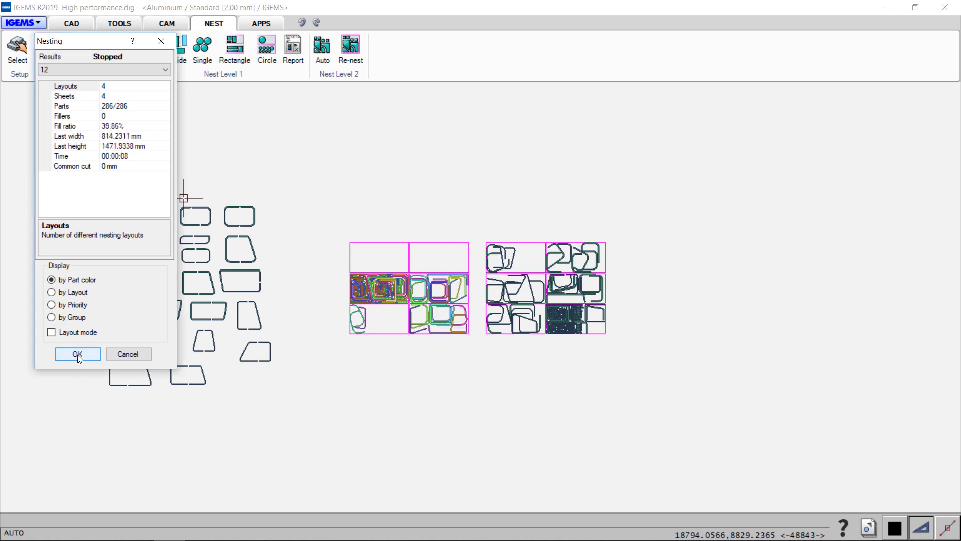
pyautogui.click(77, 355)
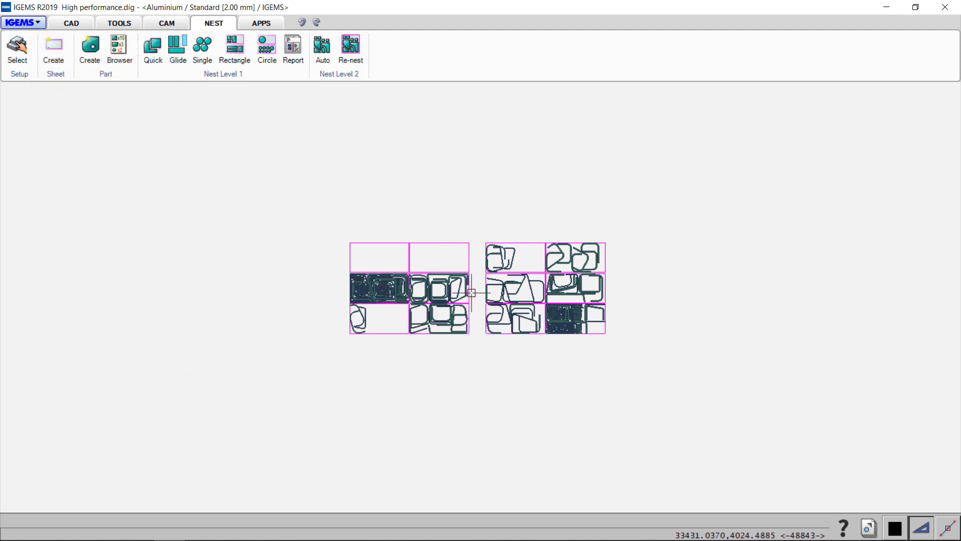
pyautogui.scroll(1, 471, 291)
pyautogui.scroll(1, 471, 292)
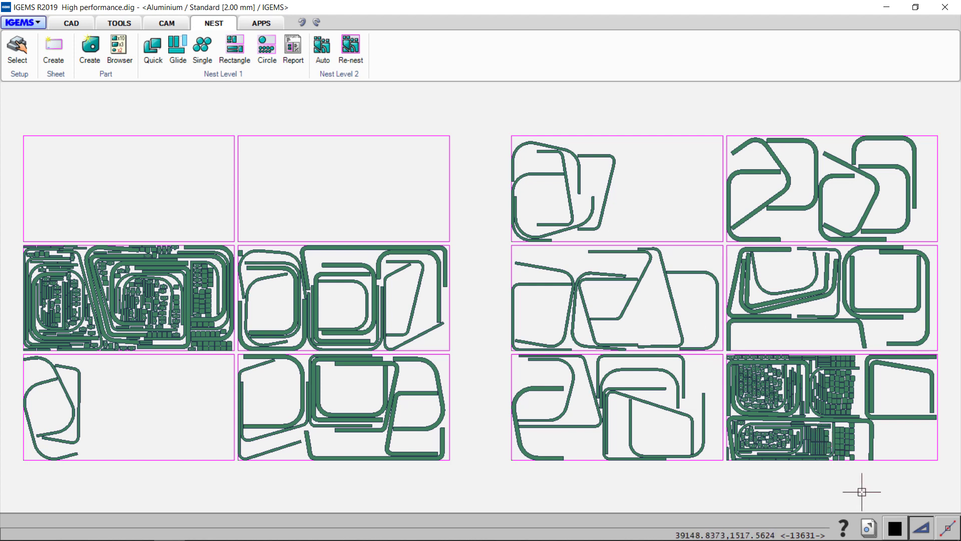
# Step: Show the recent drawings list from the status-bar document icon
pyautogui.click(869, 528)
# Step: Load CommonCut.dig from the recent drawings list
pyautogui.click(798, 478)
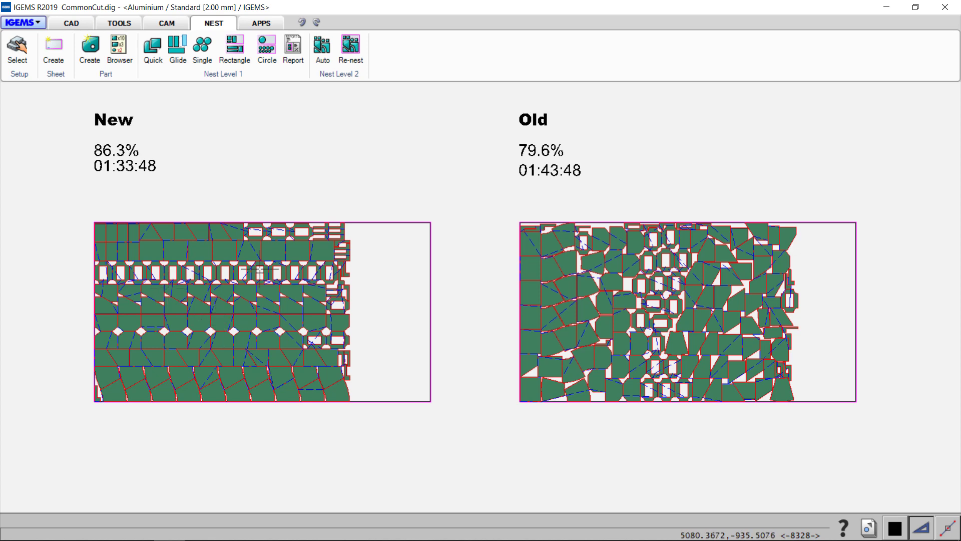
# Step: Load HolesFirst.dig from the recent drawings list
pyautogui.click(868, 528)
pyautogui.click(744, 452)
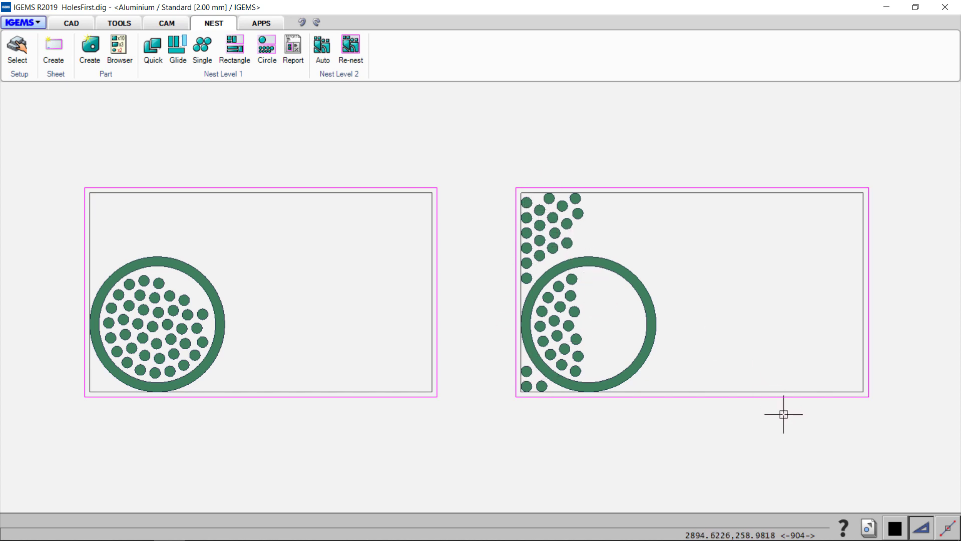
pyautogui.click(867, 528)
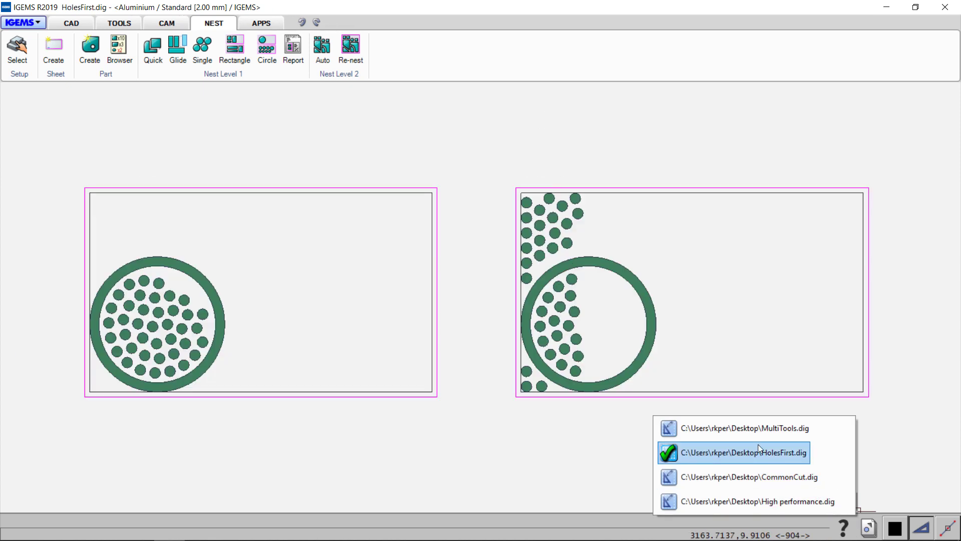
# Step: Load MultiTools.dig and dismiss the recent drawings list
pyautogui.click(755, 432)
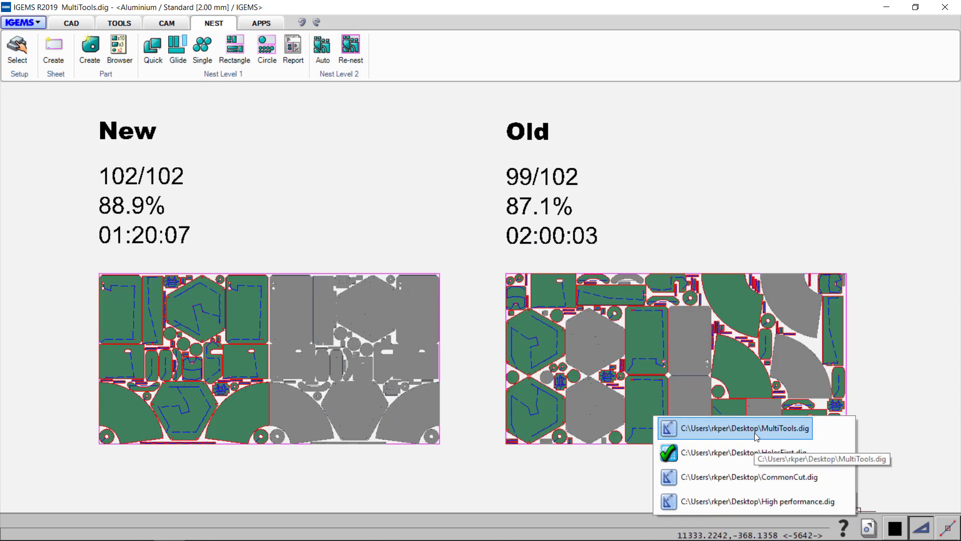
pyautogui.click(755, 432)
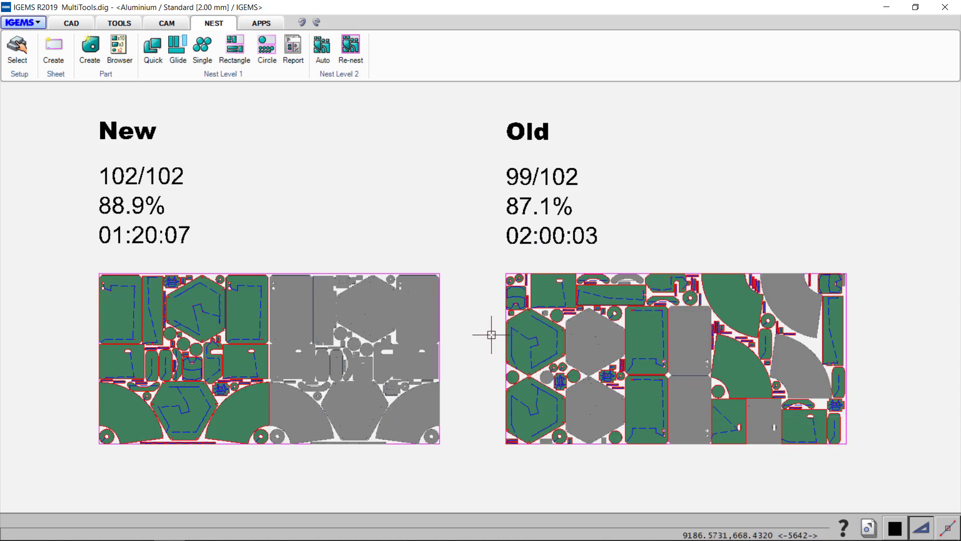